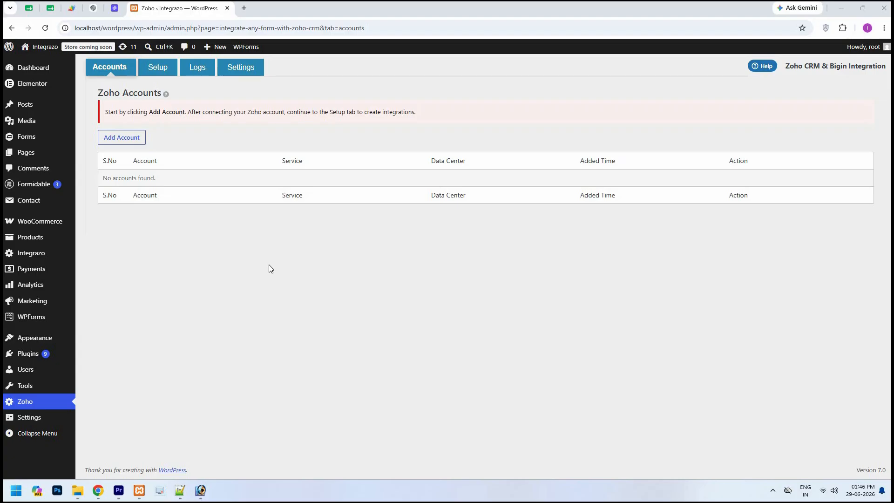
Start adding a Zoho account named "Zoho CRM" with Zoho CRM as the service
click(138, 140)
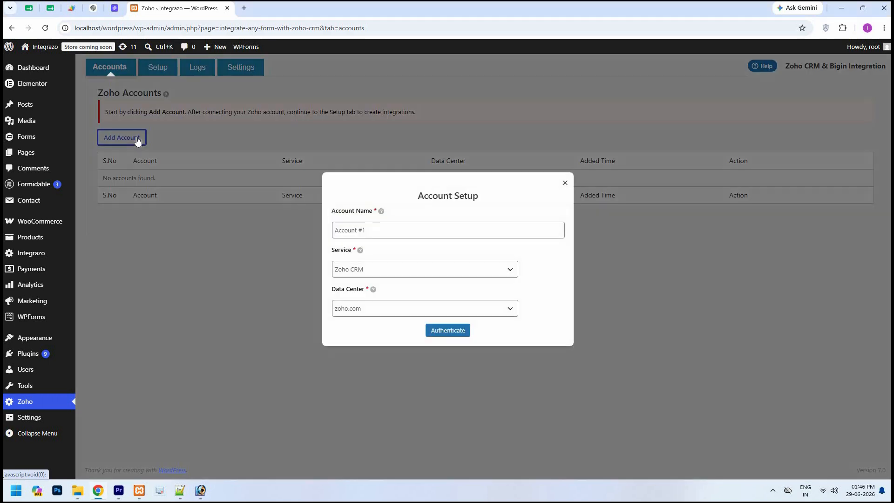
click(336, 231)
drag(335, 231, 379, 230)
text(Zoho CRM)
click(625, 258)
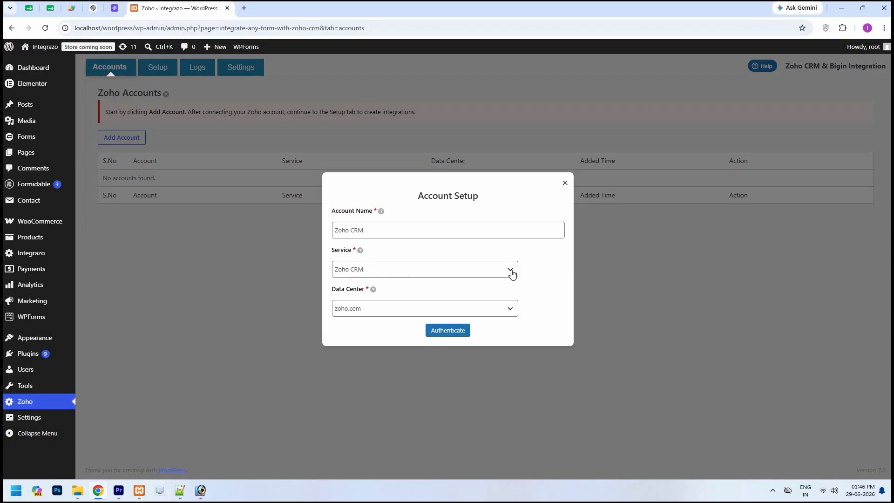
click(444, 274)
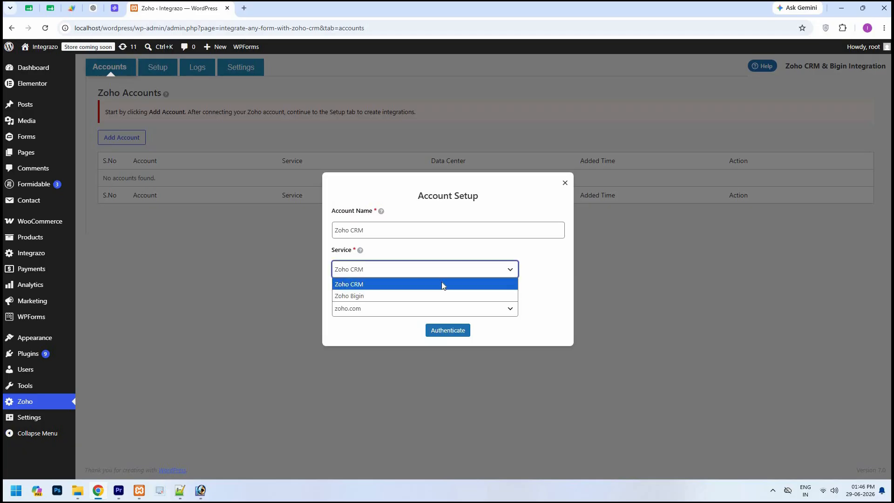
click(507, 284)
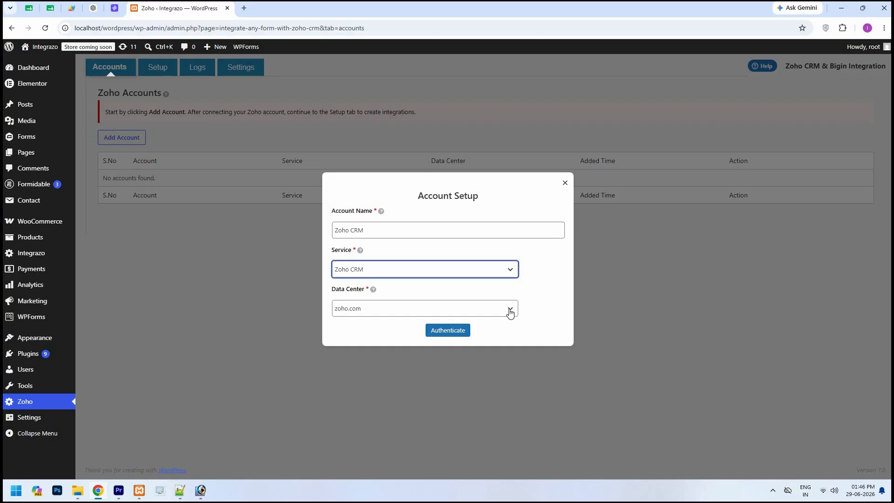
Authenticate the account with the zoho.com data center and allow Integrazo to access the Zoho CRM data
click(510, 313)
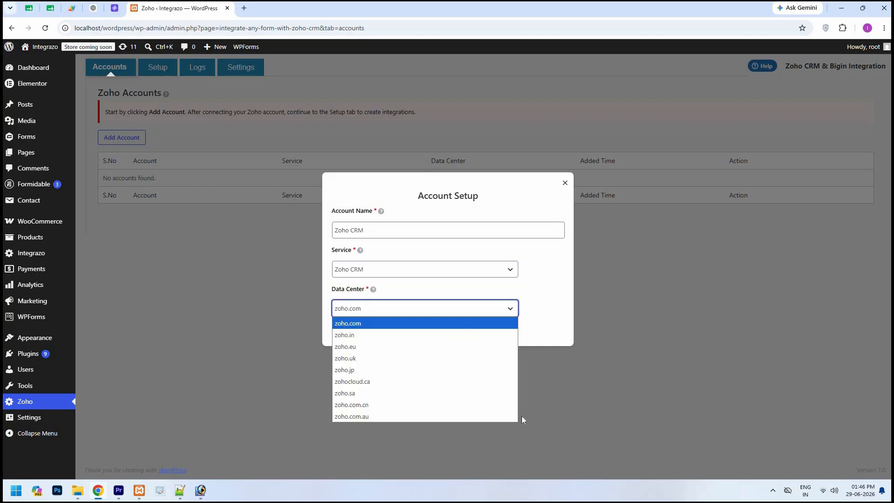
key(Down)
key(Down)
key(Down)
key(Down)
key(Down)
key(Down)
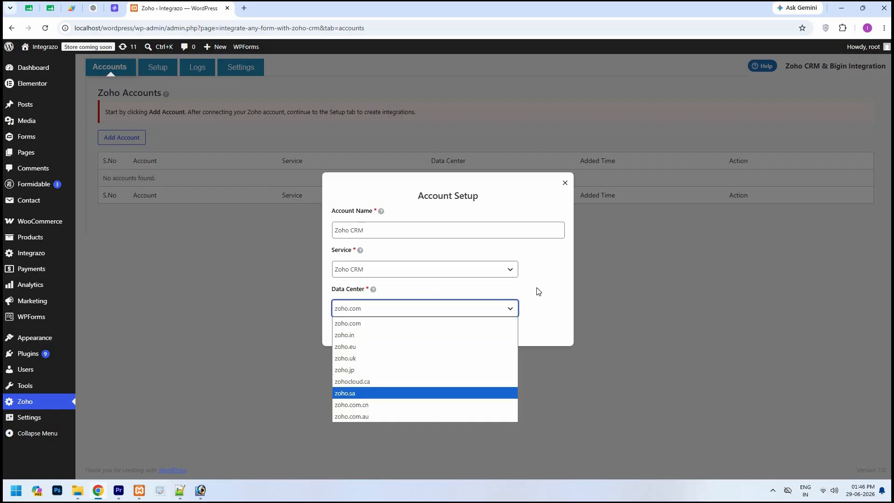
click(538, 330)
click(461, 335)
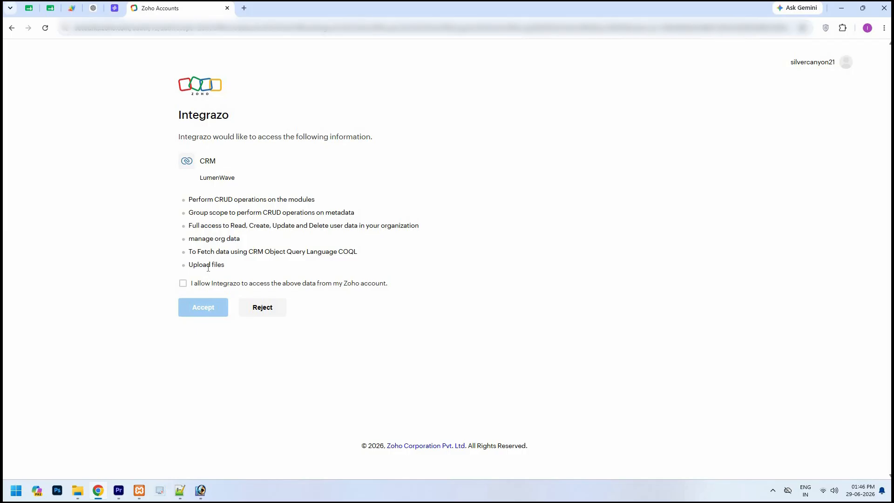
click(183, 283)
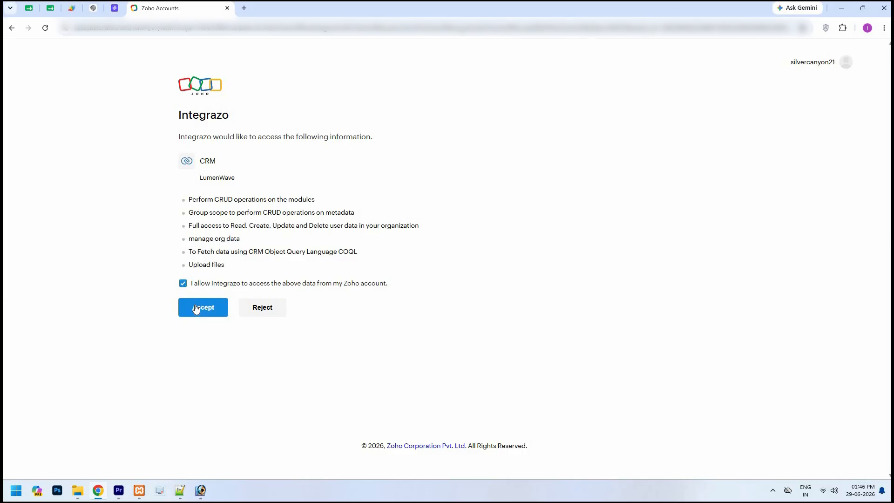
click(196, 308)
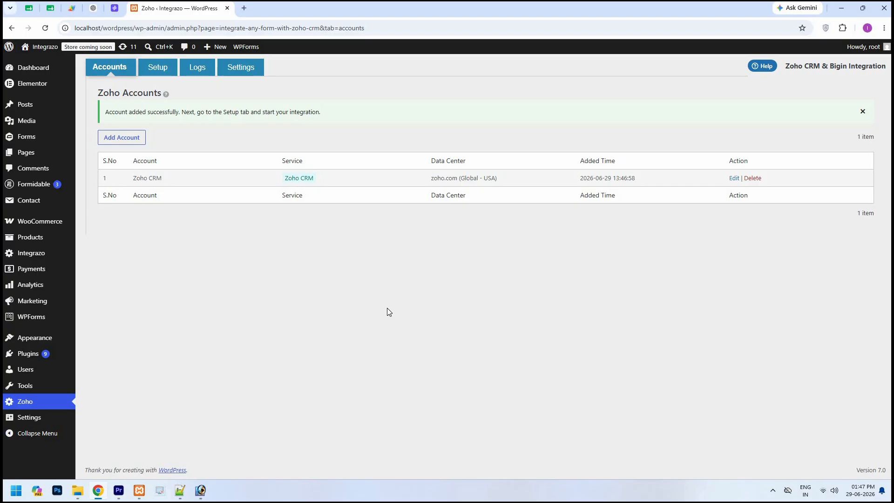
Start a new integration in the plugin setup and name it "Test"
click(161, 71)
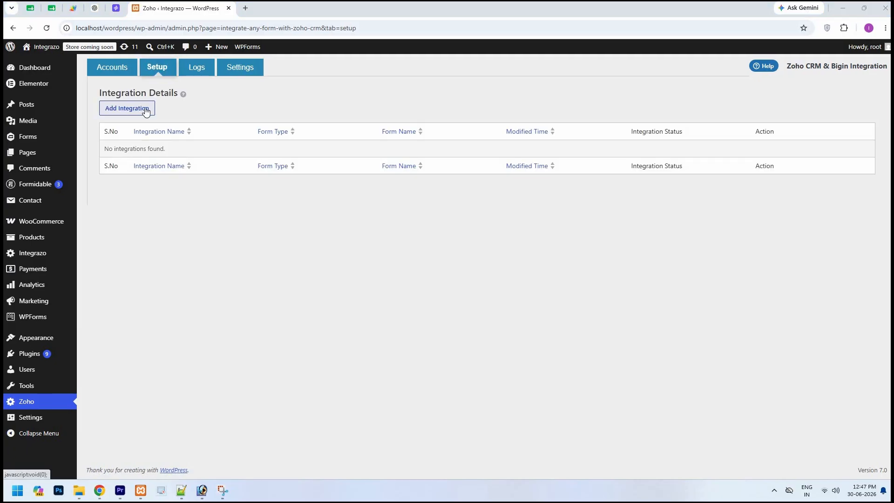
click(146, 110)
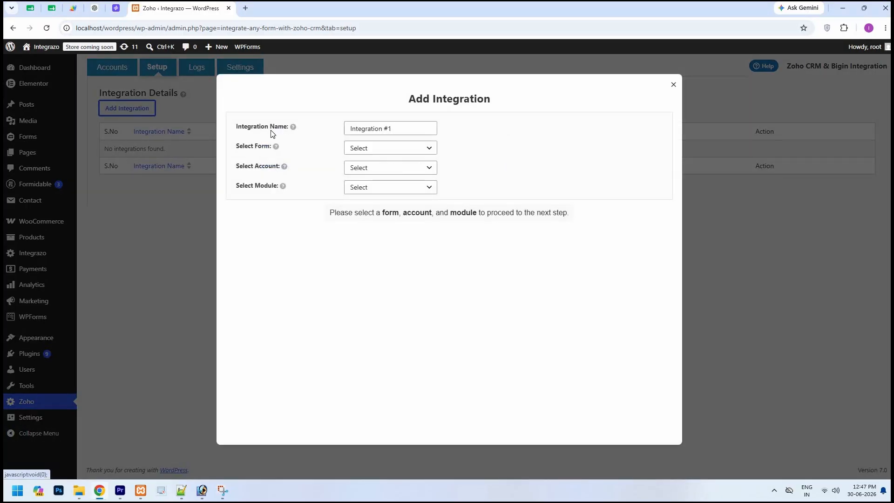
click(412, 130)
key(ctrl+a)
text(Test)
key(Tab)
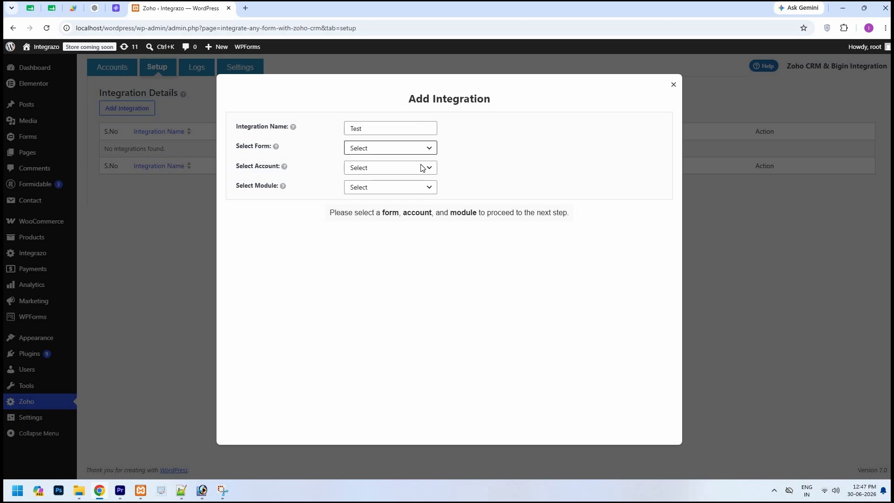
Choose the WPForms "Simple Contact Form" as the integration's form
key(space)
key(Down)
key(Down)
key(Down)
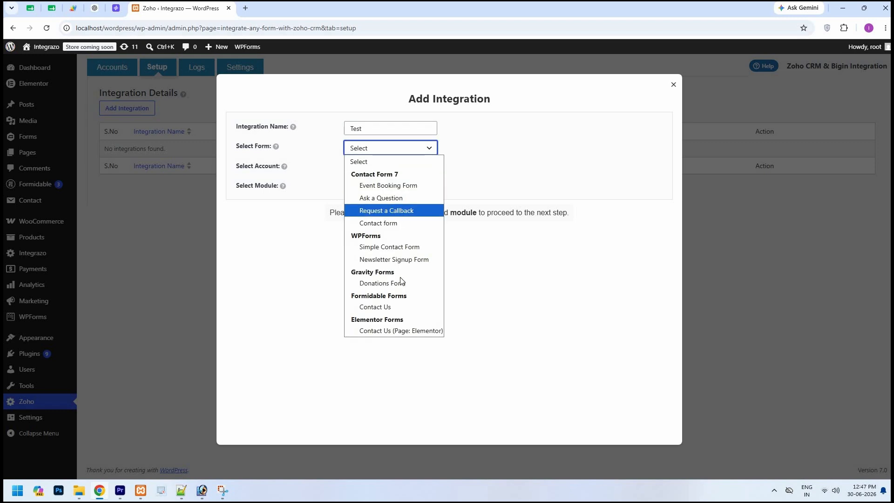
key(Down)
key(Down)
key(Down)
key(Down)
key(Down)
key(Down)
key(Up)
key(Up)
key(Up)
key(Up)
key(Return)
Set the integration's account to Zoho CRM and its module to Contacts
click(432, 170)
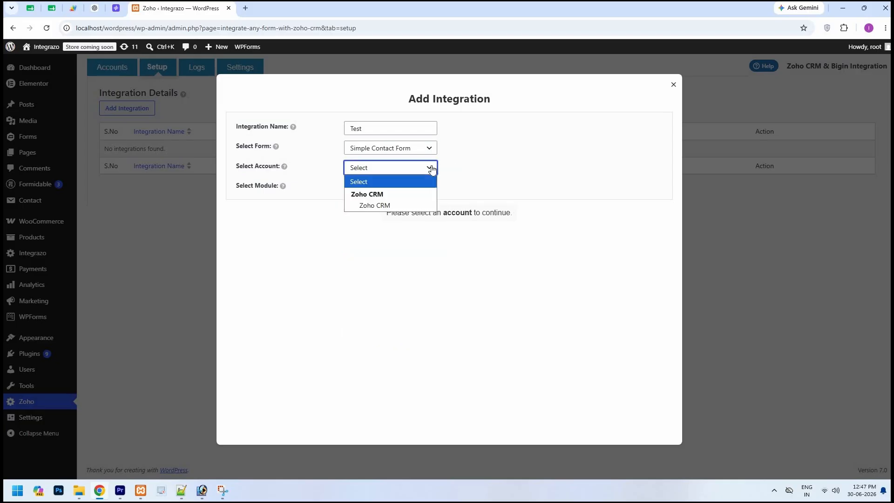
click(374, 204)
click(427, 191)
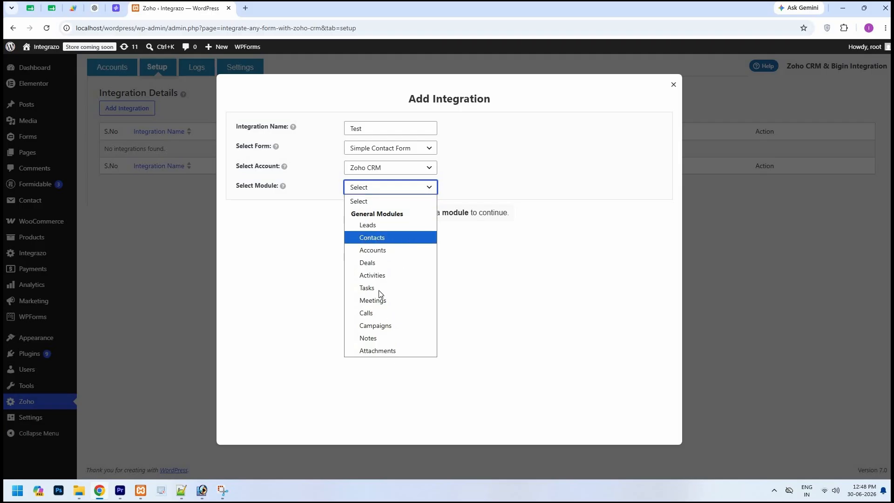
click(372, 238)
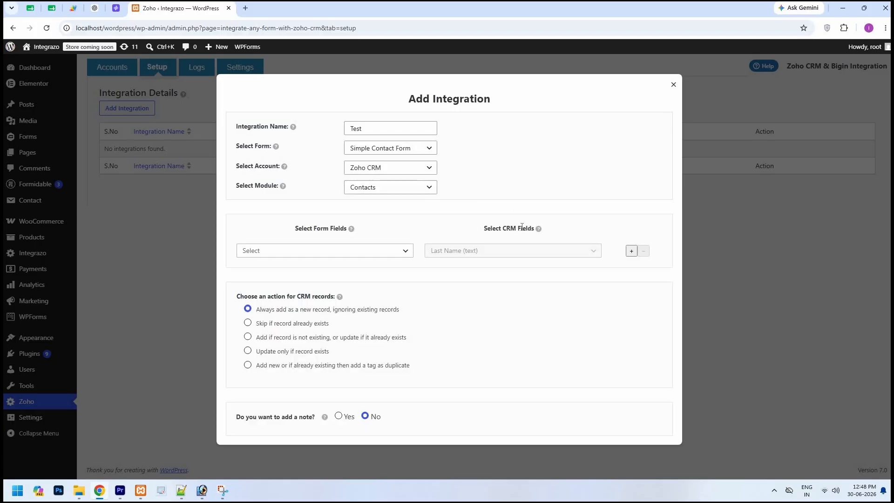
Map the form's Name field to Last Name and add a second mapping from Email to the CRM Email field
click(403, 254)
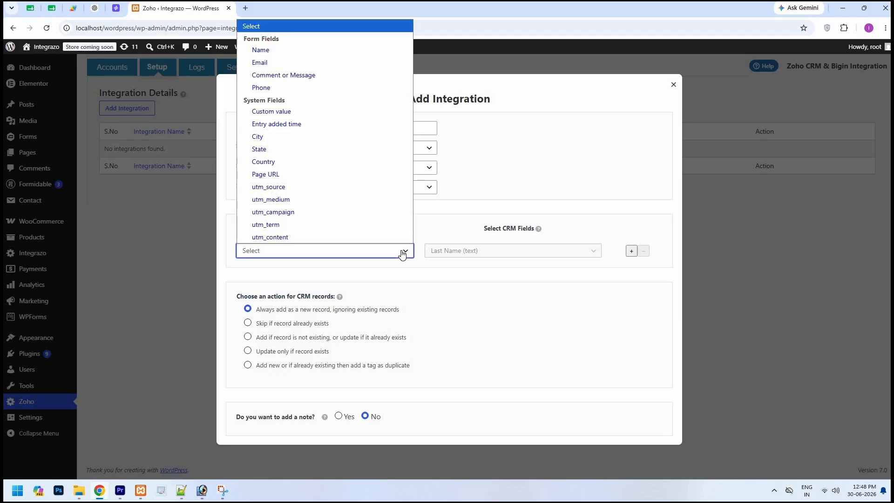
click(263, 50)
click(632, 251)
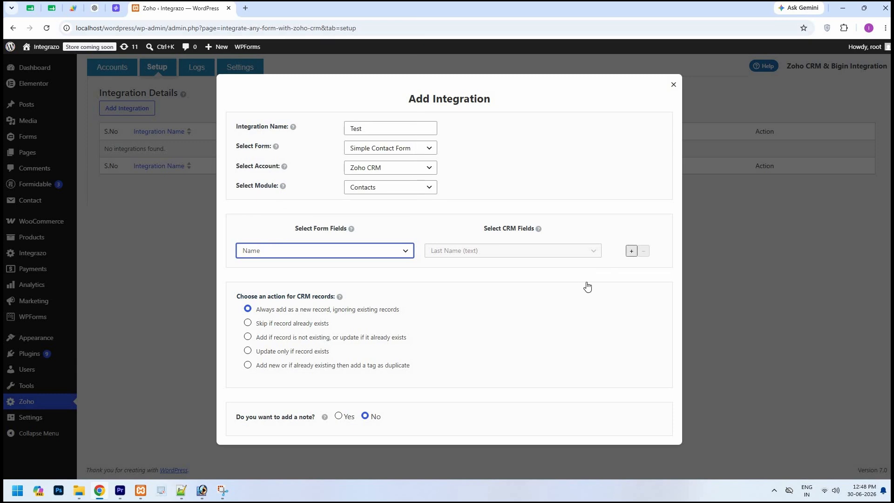
click(580, 280)
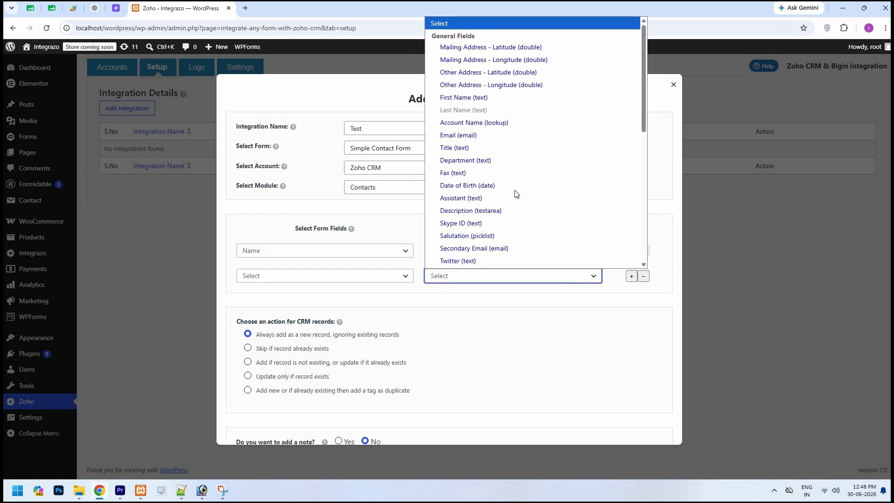
click(458, 124)
click(399, 281)
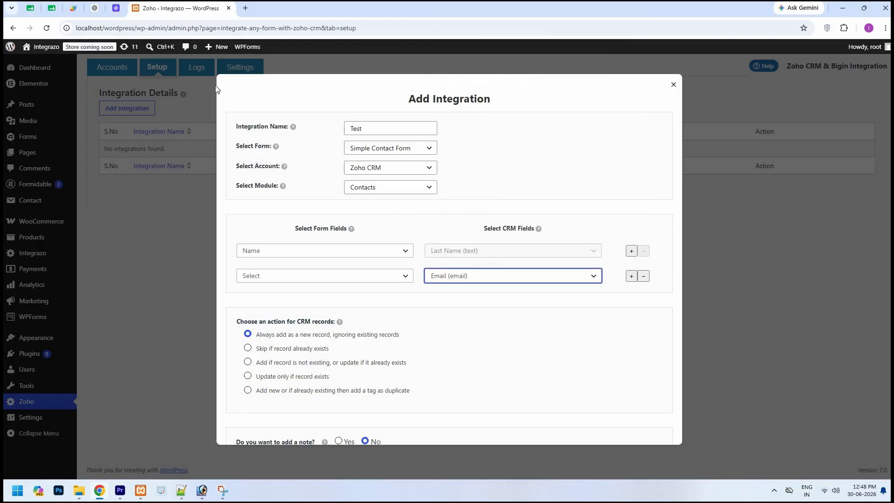
click(260, 89)
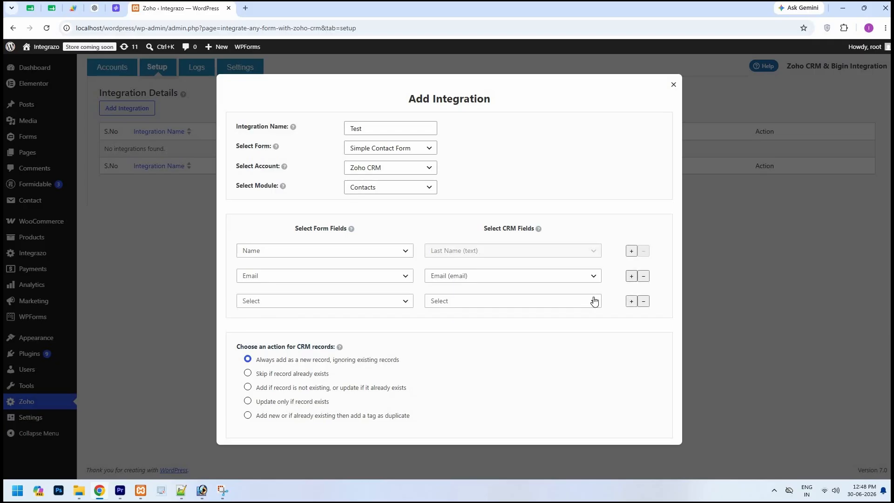
Look through the available CRM fields, including the premium ones, and remove the empty third mapping row
click(594, 301)
scroll(564, 77, down, 2)
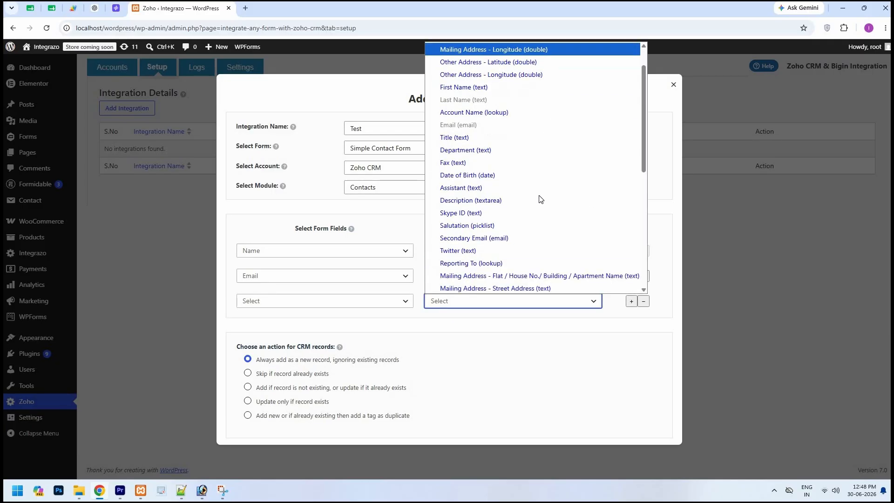
scroll(541, 200, down, 5)
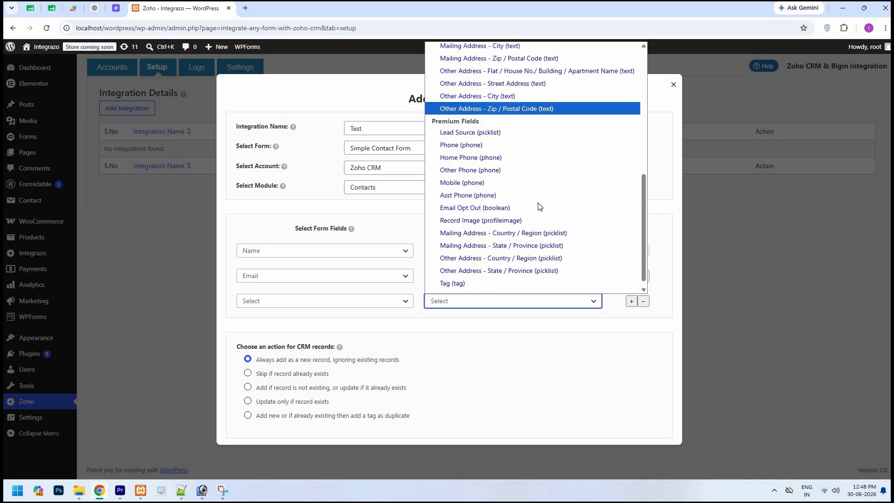
scroll(540, 206, down, 1)
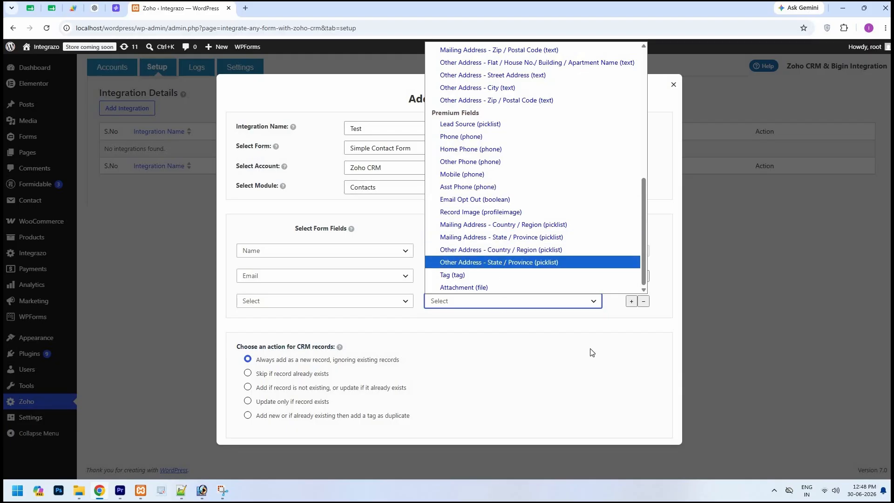
click(644, 301)
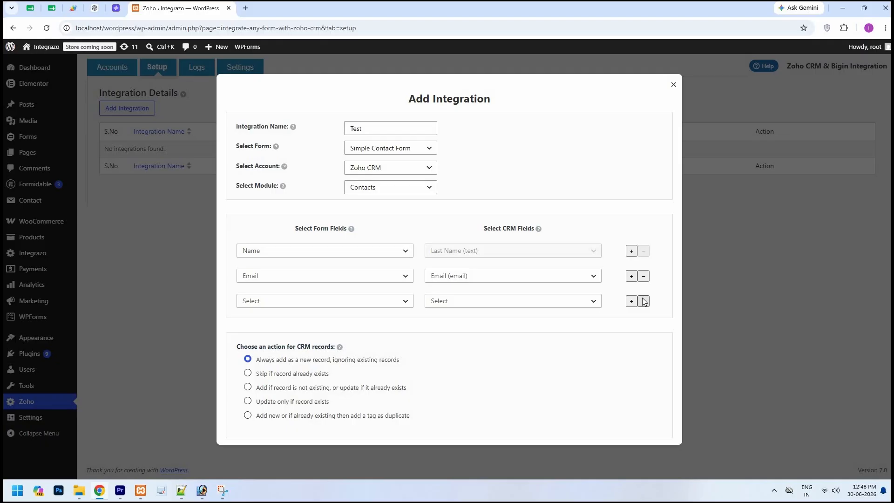
click(643, 301)
Set the CRM record action to always add as a new record, and check the note option but leave it at No
scroll(349, 303, down, 2)
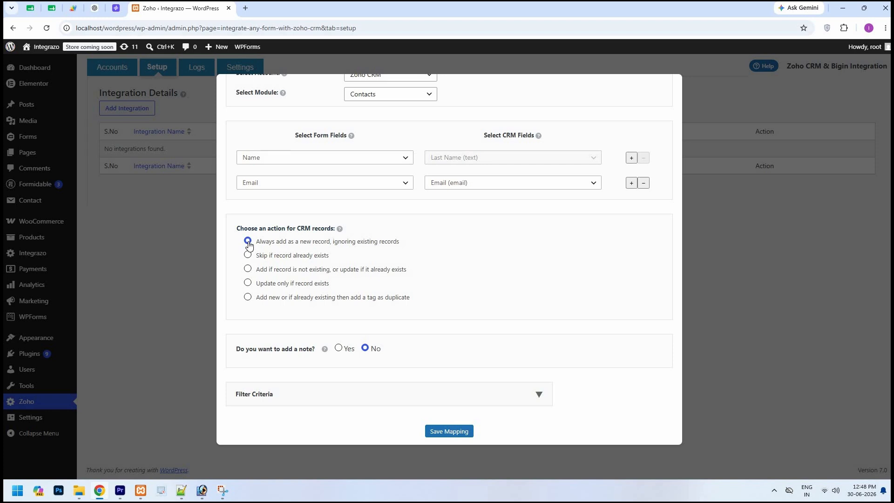
click(248, 241)
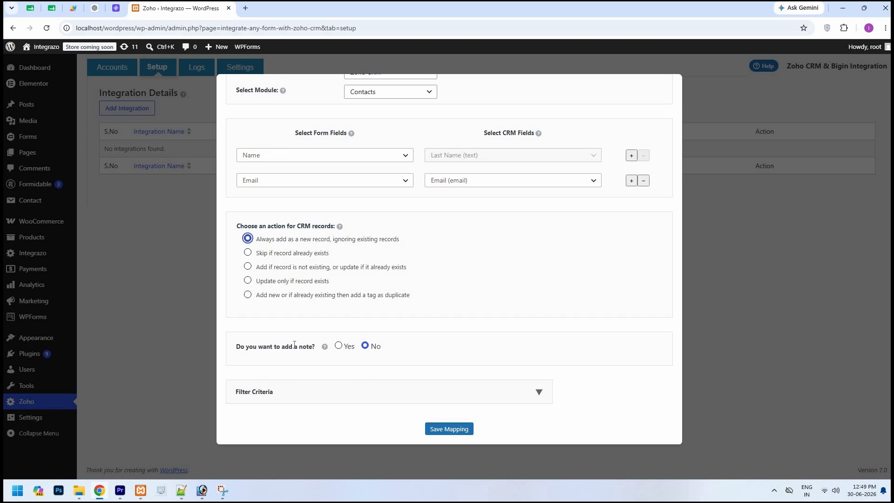
click(339, 346)
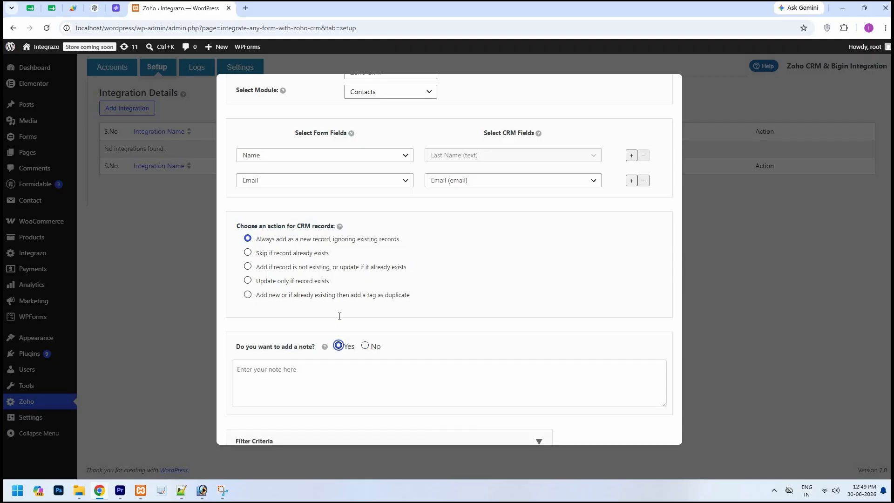
scroll(370, 305, down, 1)
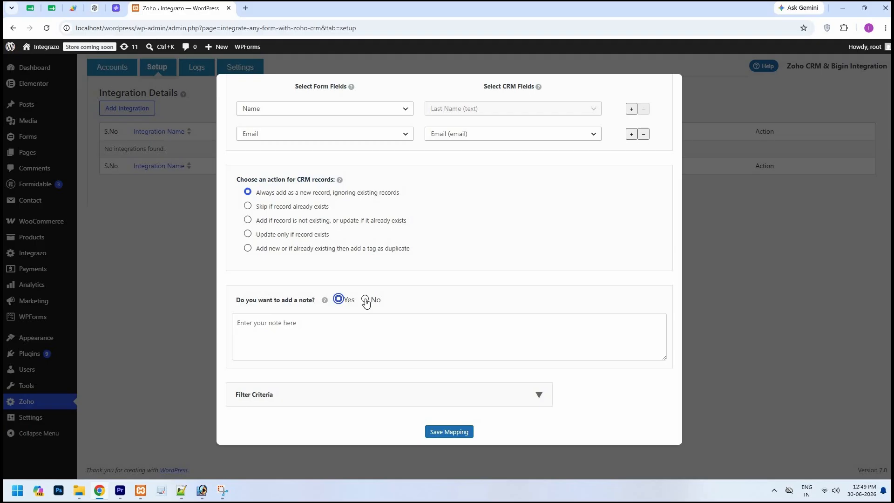
click(366, 303)
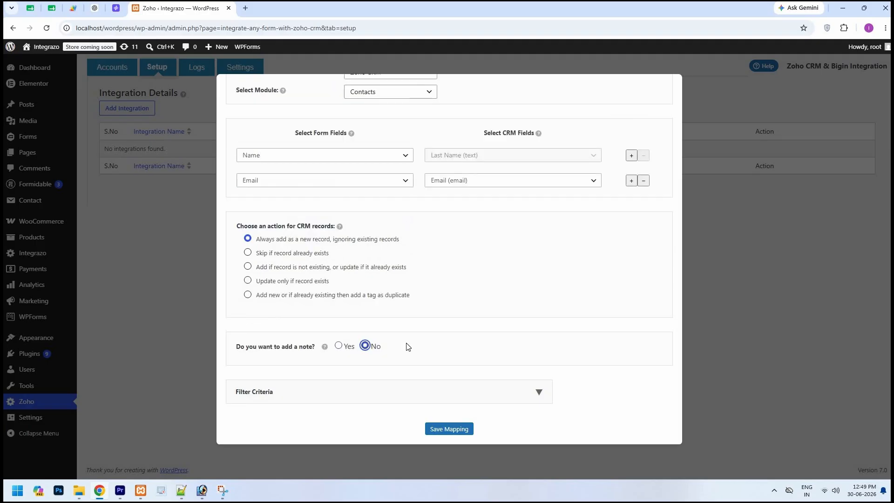
click(449, 345)
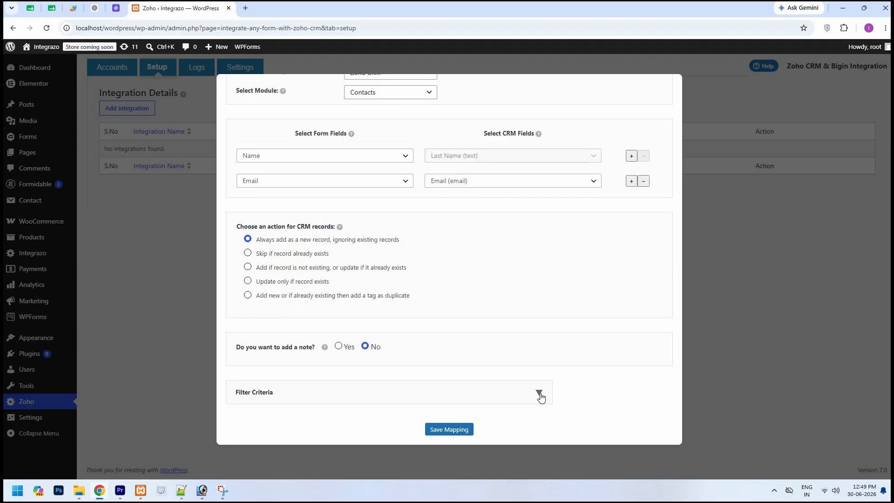
View the filter criteria options without adding a filter, and save the mapping
click(539, 393)
scroll(466, 394, down, 1)
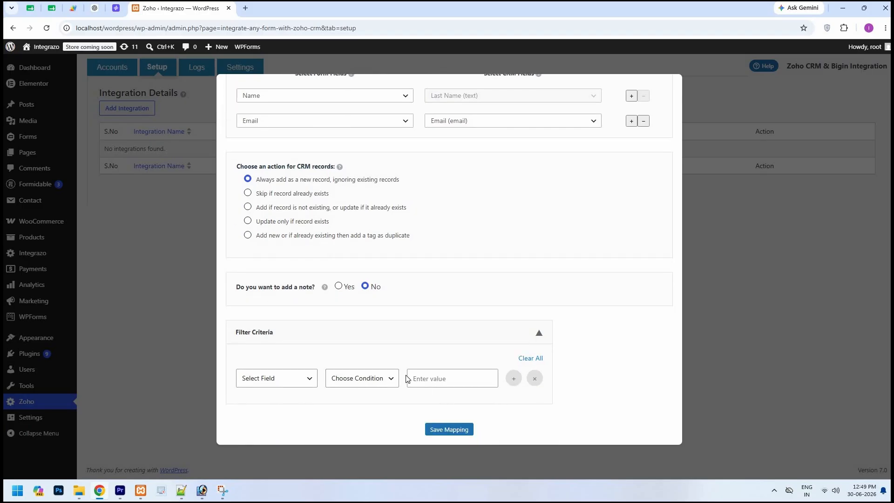
click(541, 333)
click(455, 432)
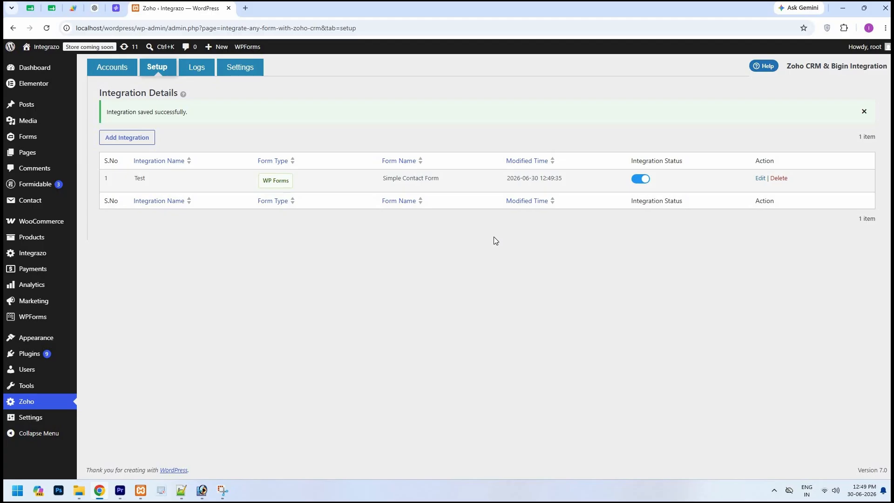
Switch the Test integration's status off and back on, and open the plugin's logs
click(648, 185)
click(647, 185)
click(197, 70)
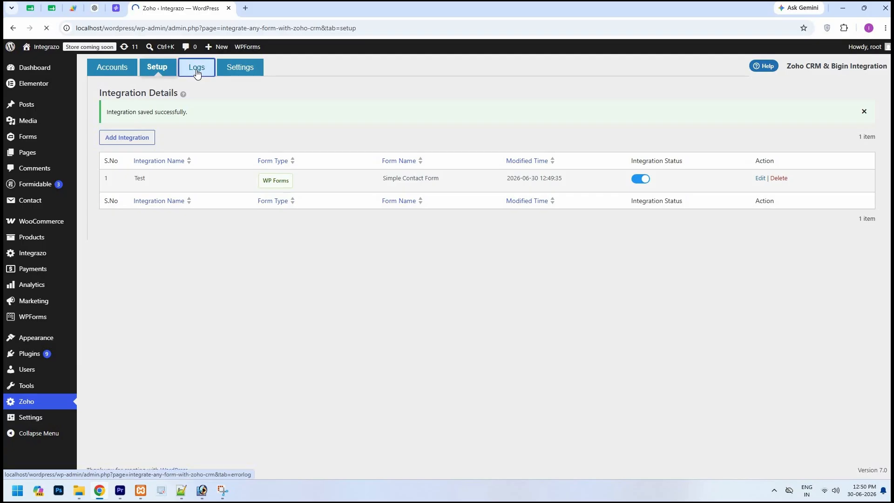